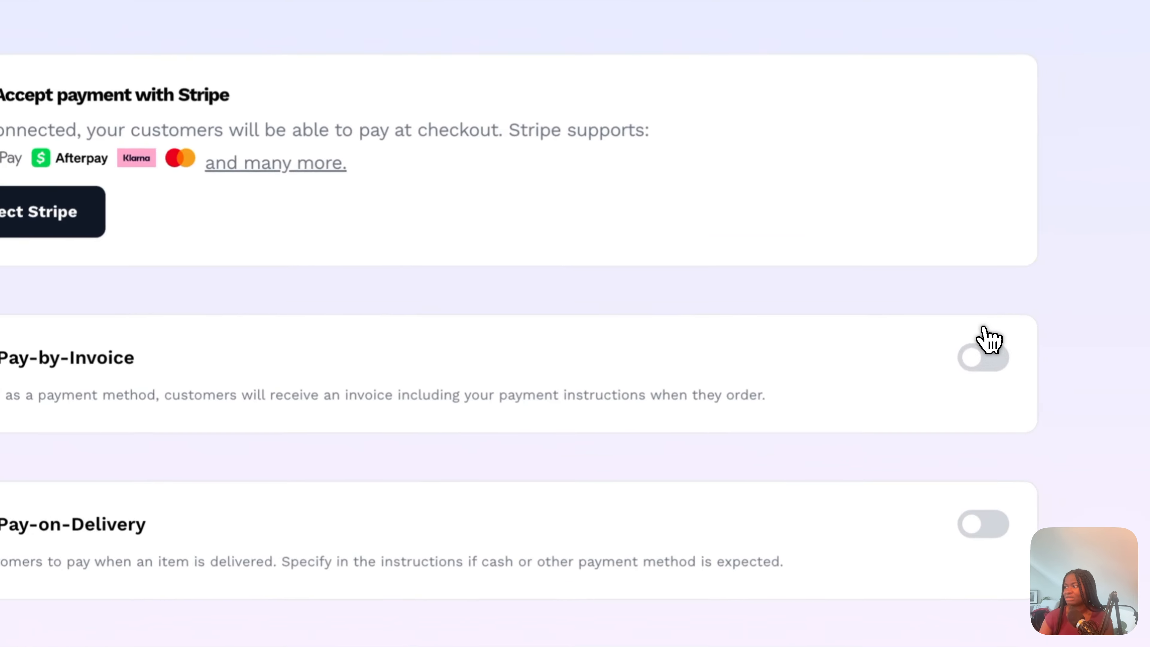
- Enable Pay-by-Invoice with the payment instruction "Pay to this bank account: ....." and a time frame of 7 days
click(1068, 421)
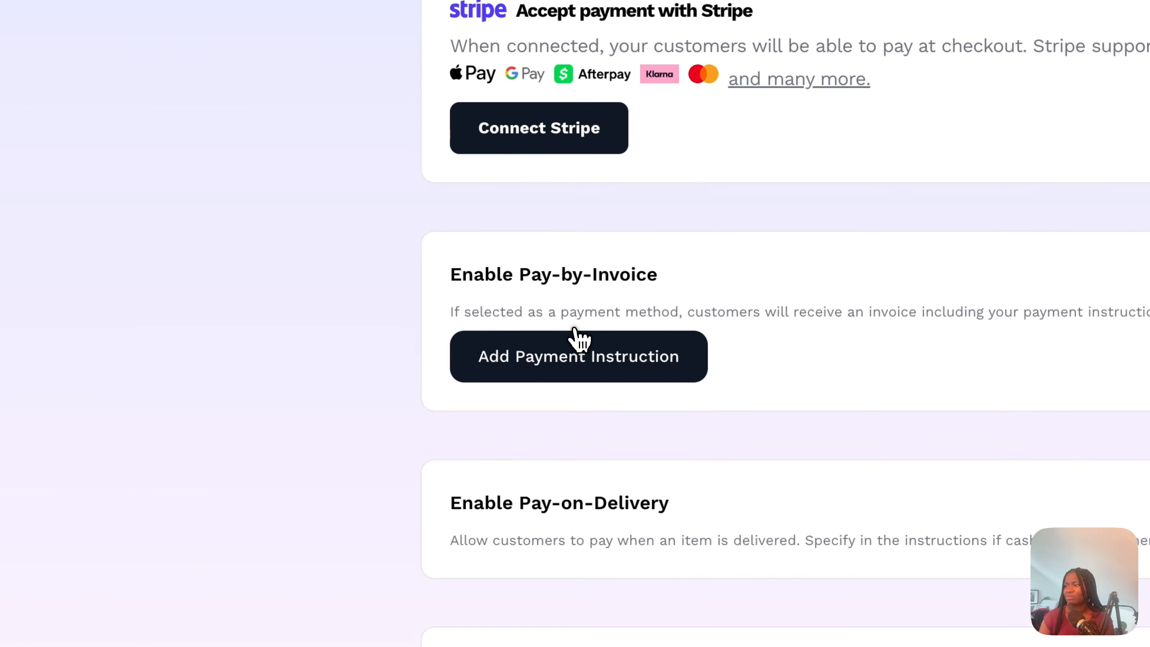
click(587, 433)
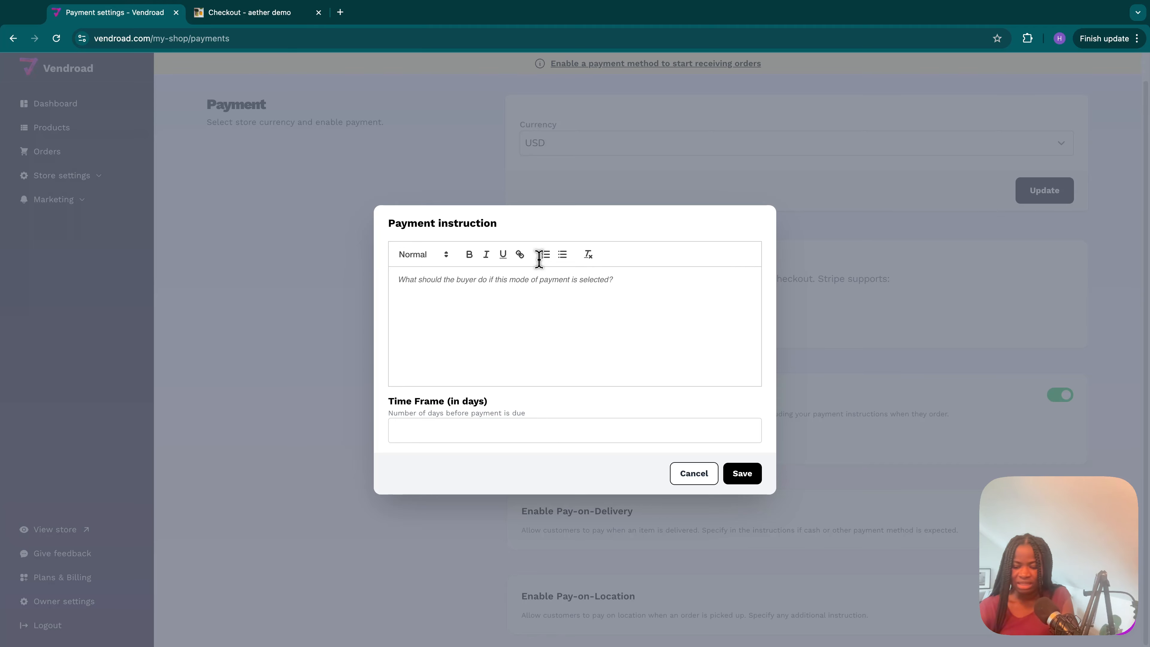
text(Pay)
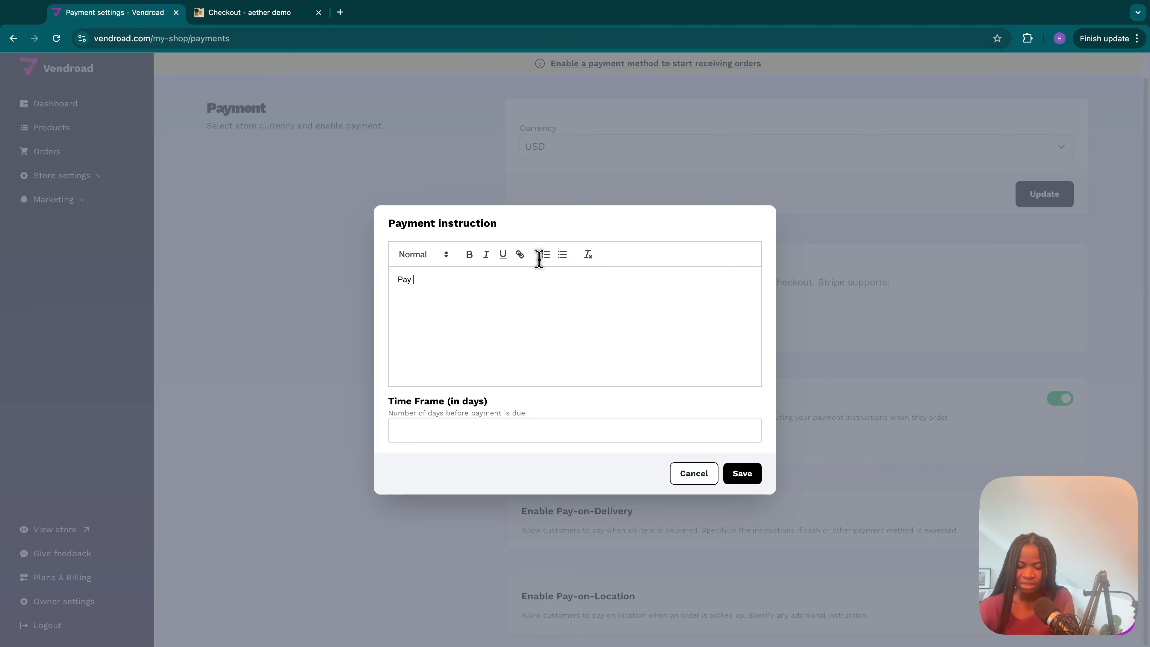
text( to this ban)
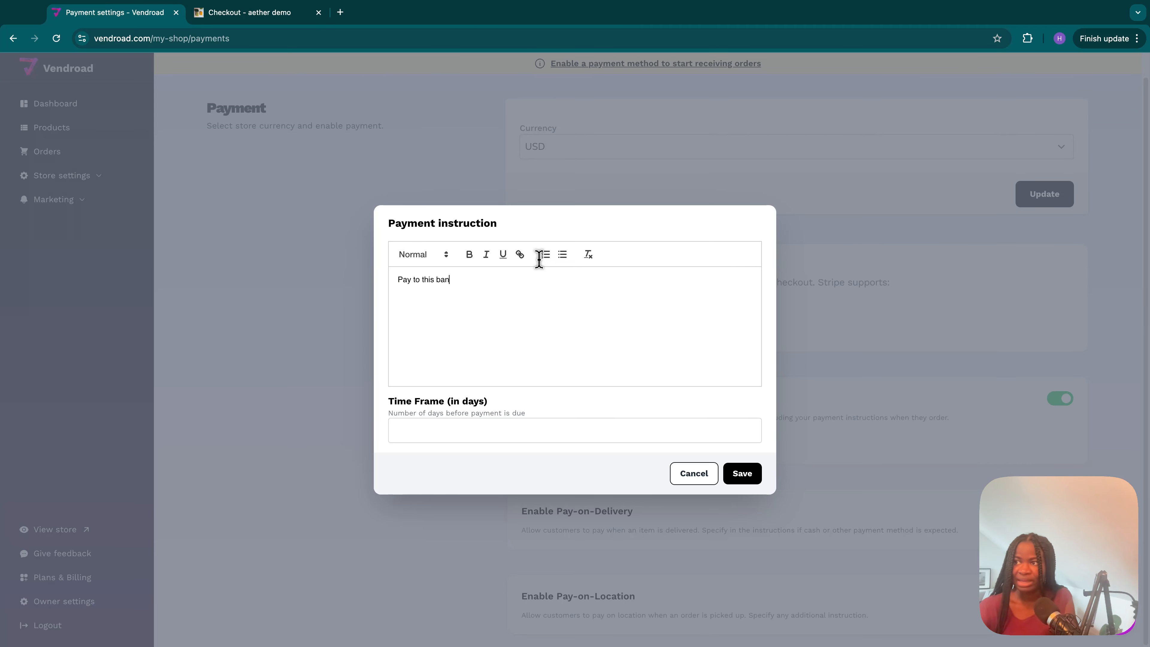
text(k account)
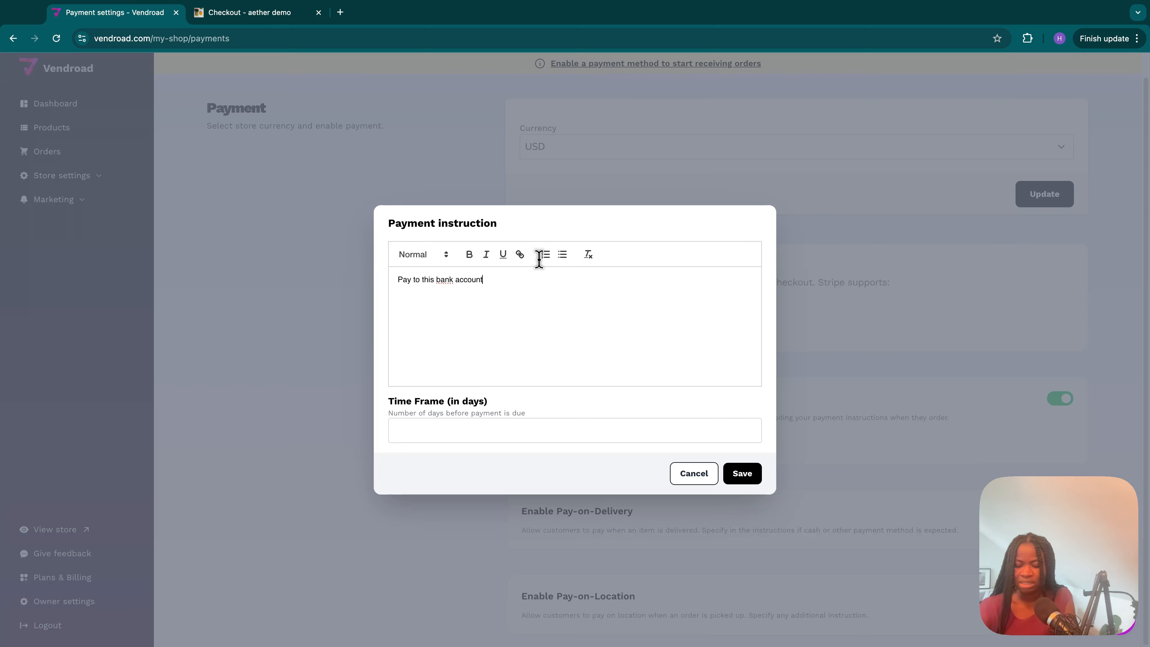
text(: )
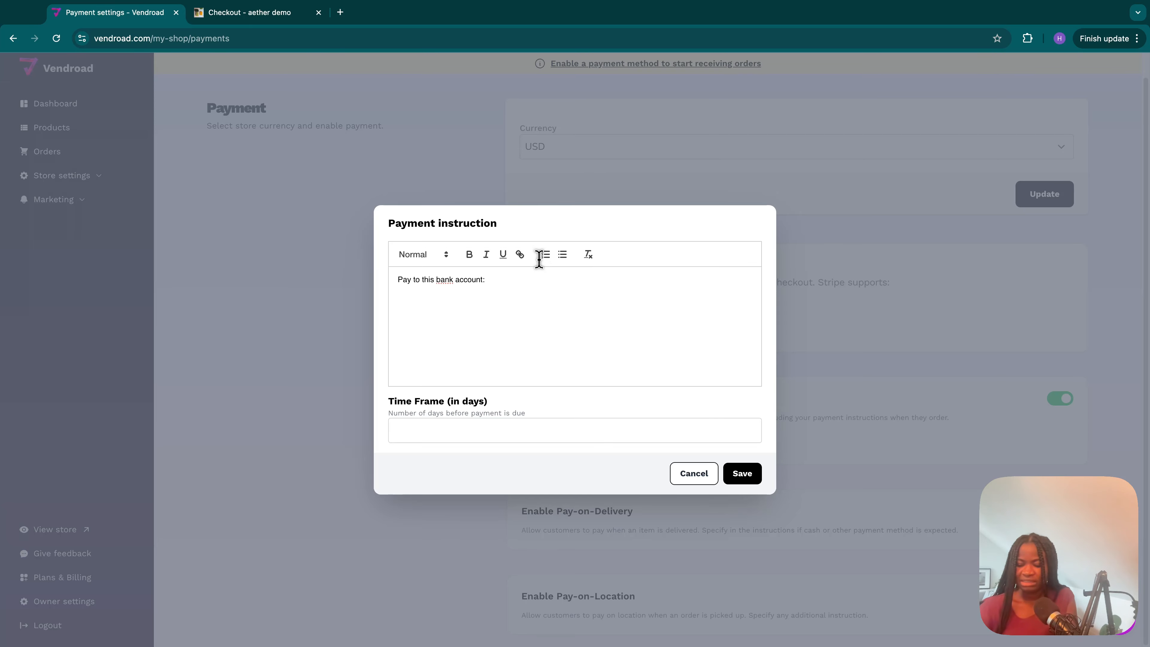
text(.....)
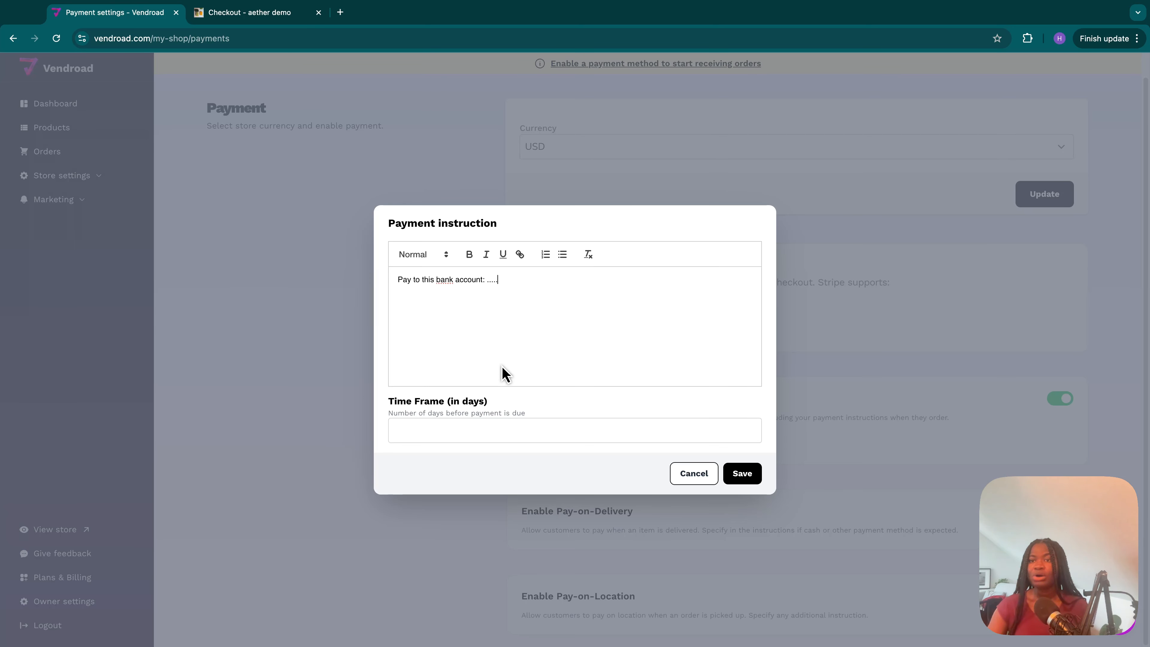
click(483, 415)
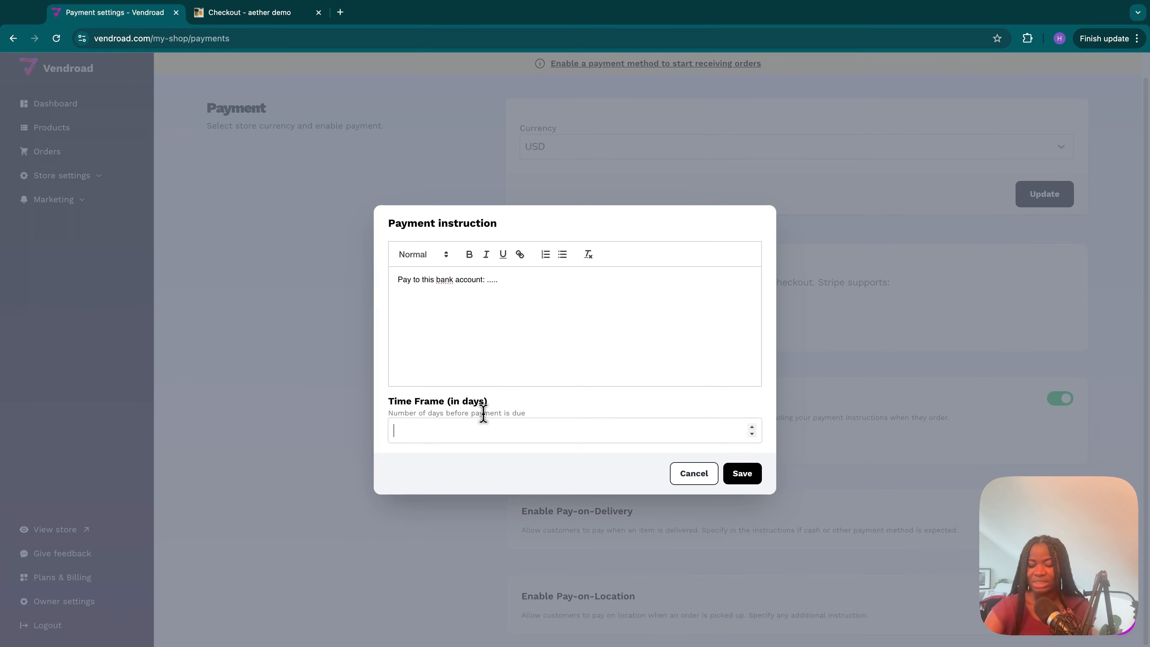
text(7)
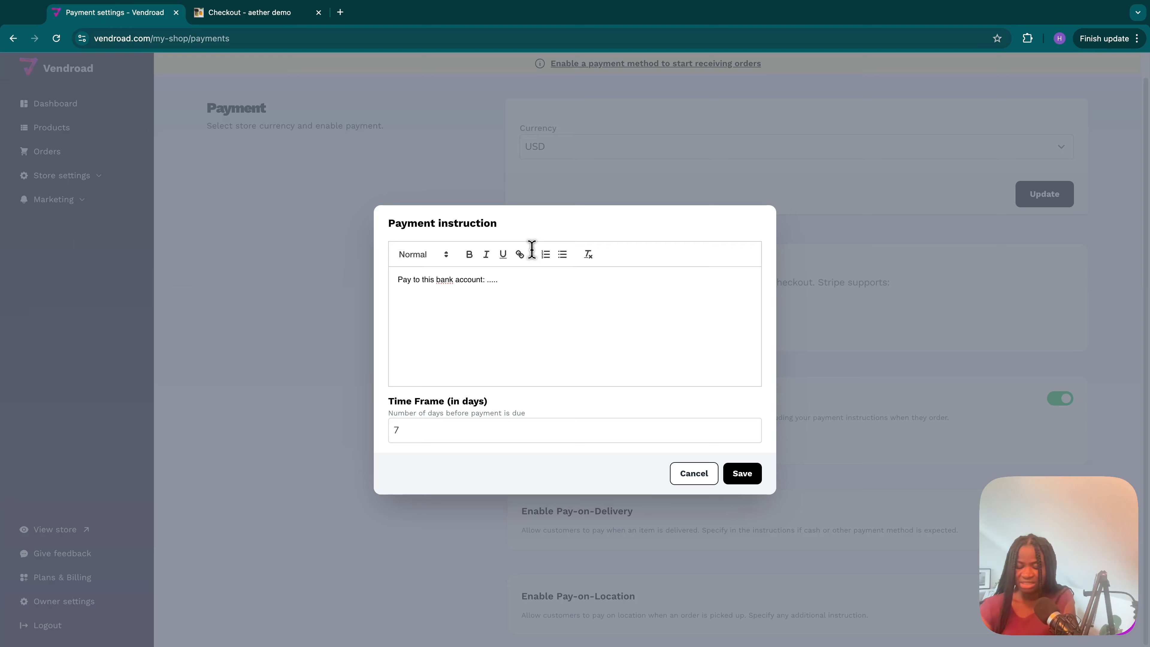
- Add the line "Payment validates order" below the bank account line, save the invoice instruction, and review the saved version
key(Return)
key(Return)
text(Payment)
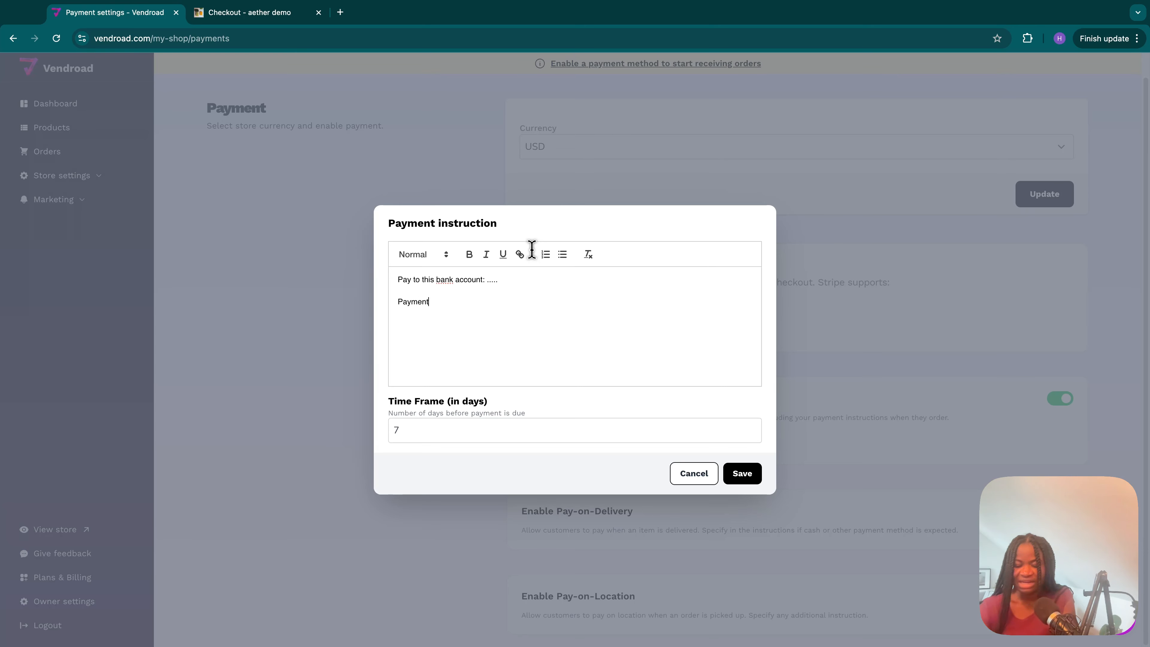
text( va)
text(lidat)
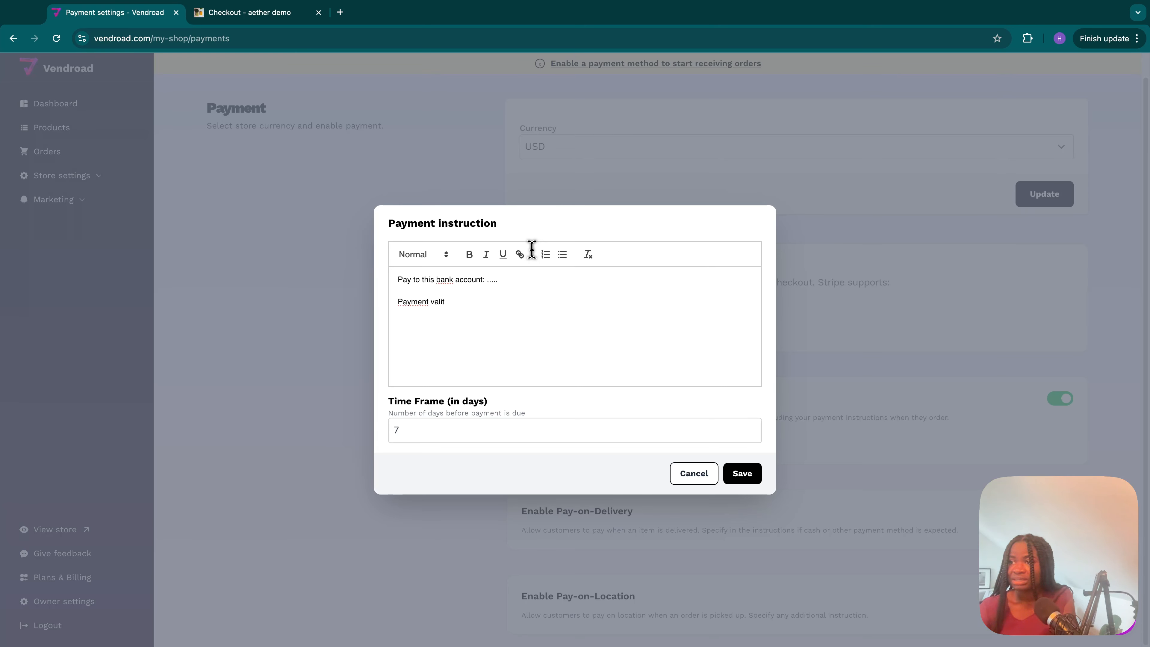
key(BackSpace)
text(dates orde)
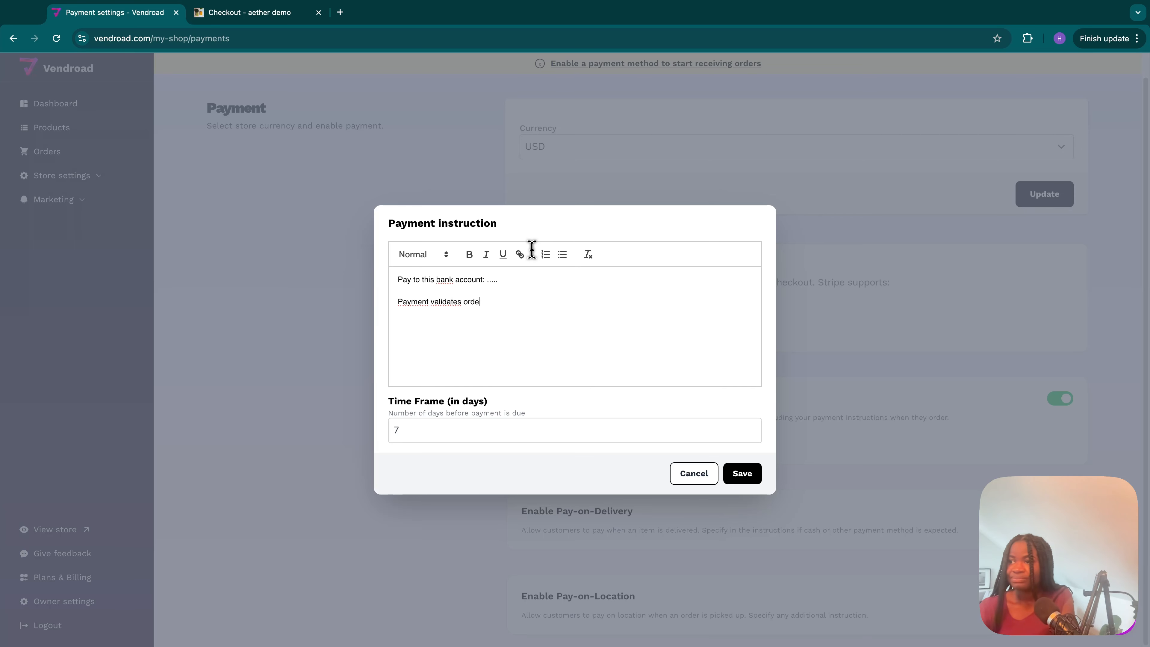
text(r)
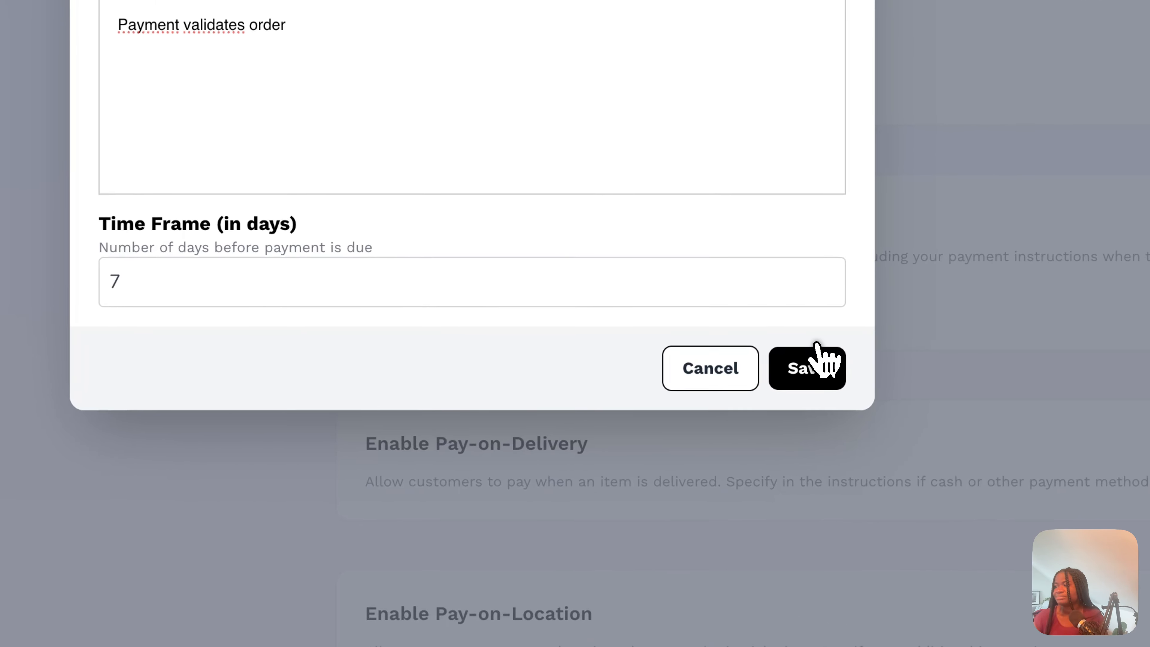
click(818, 358)
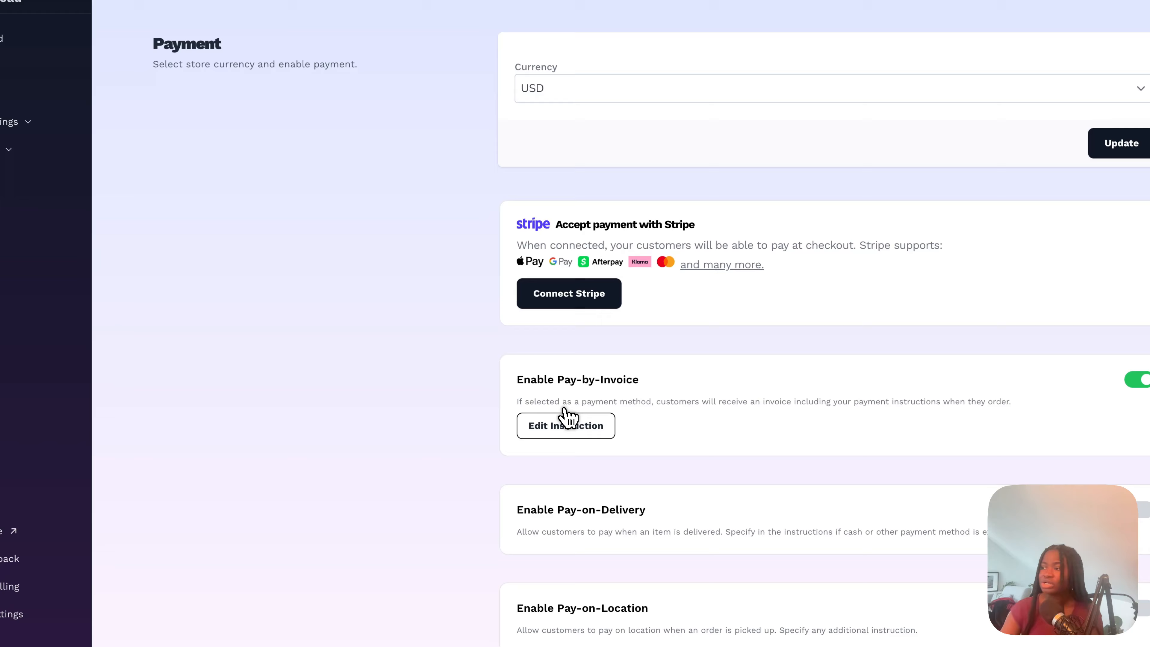
click(563, 435)
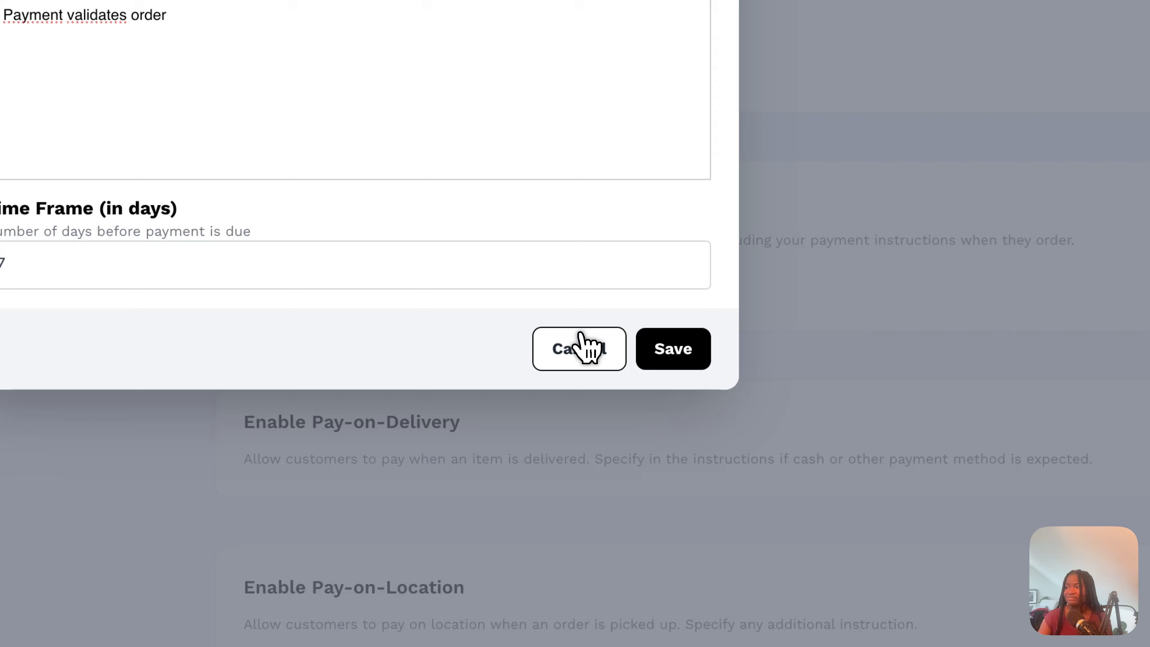
click(712, 476)
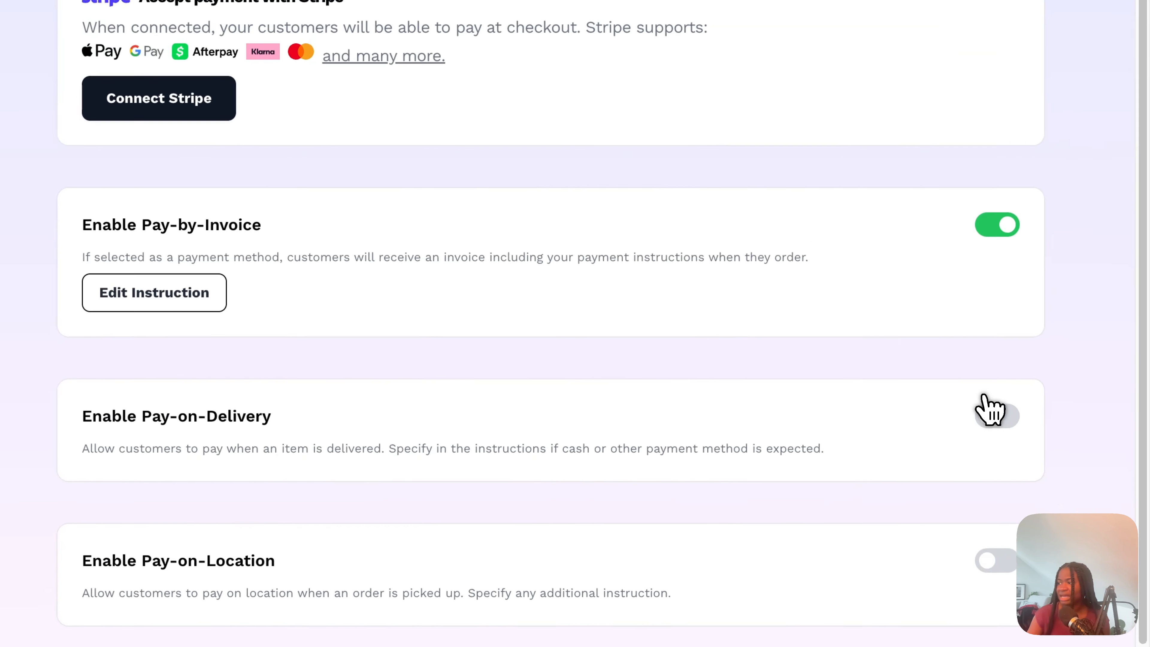
- Enable Pay-on-Delivery and look at its payment instruction form without entering any text
click(1057, 510)
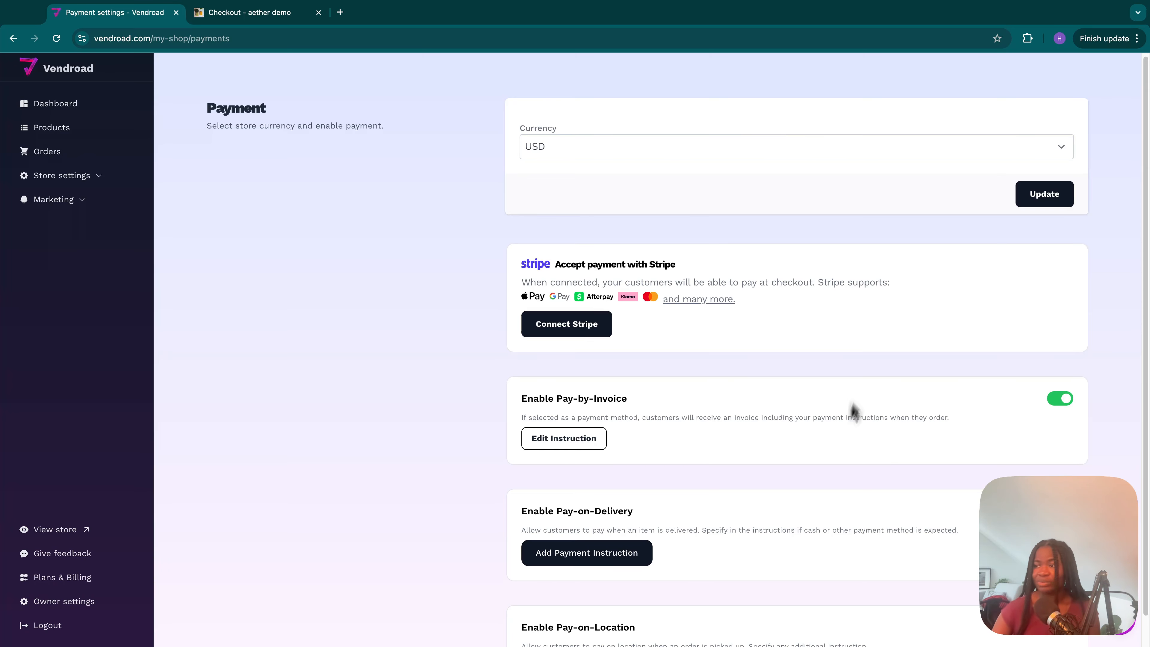
scroll(795, 553, down, 1)
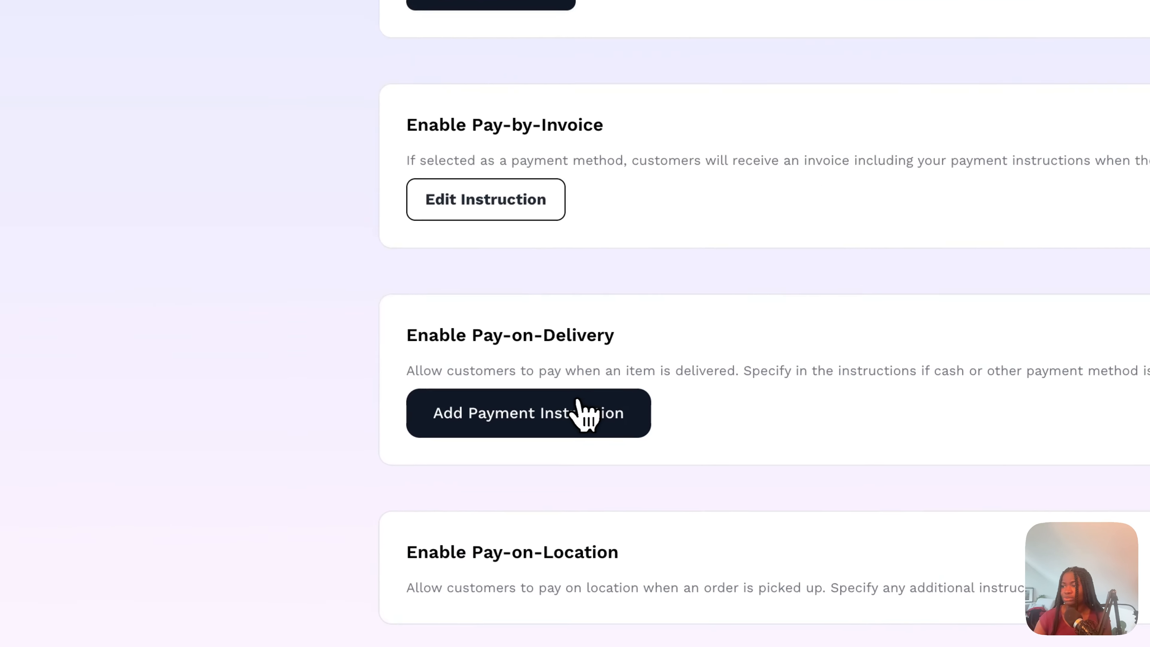
click(618, 522)
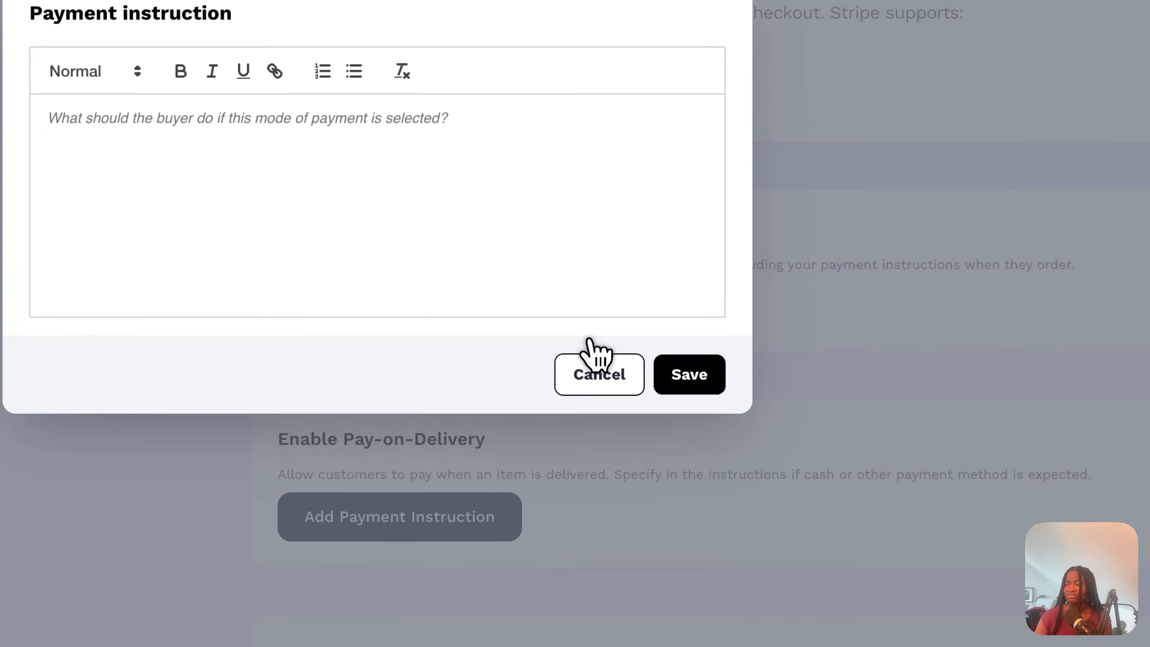
click(591, 358)
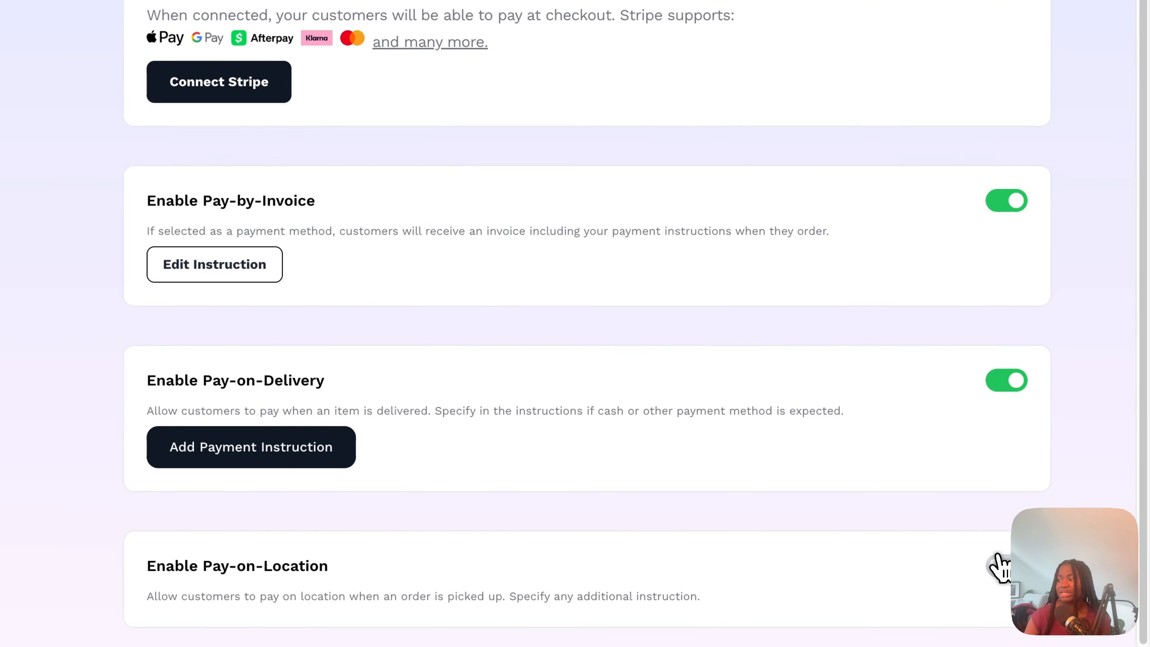
- Enable Pay-on-Location as a payment method for the store
click(998, 558)
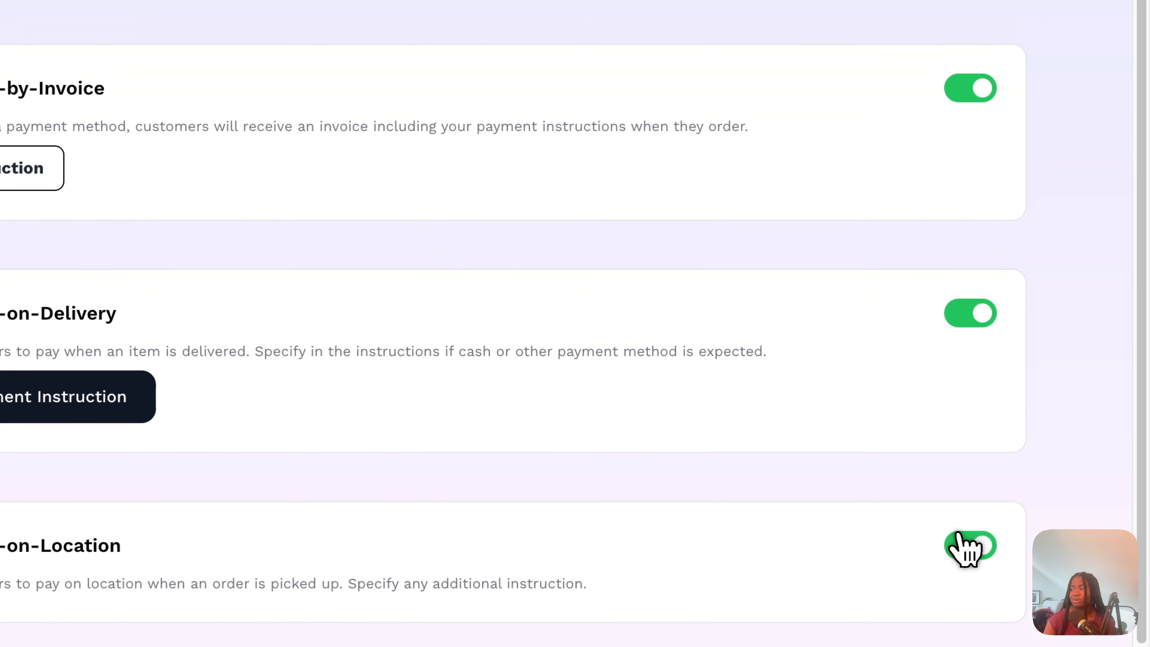
scroll(706, 495, down, 2)
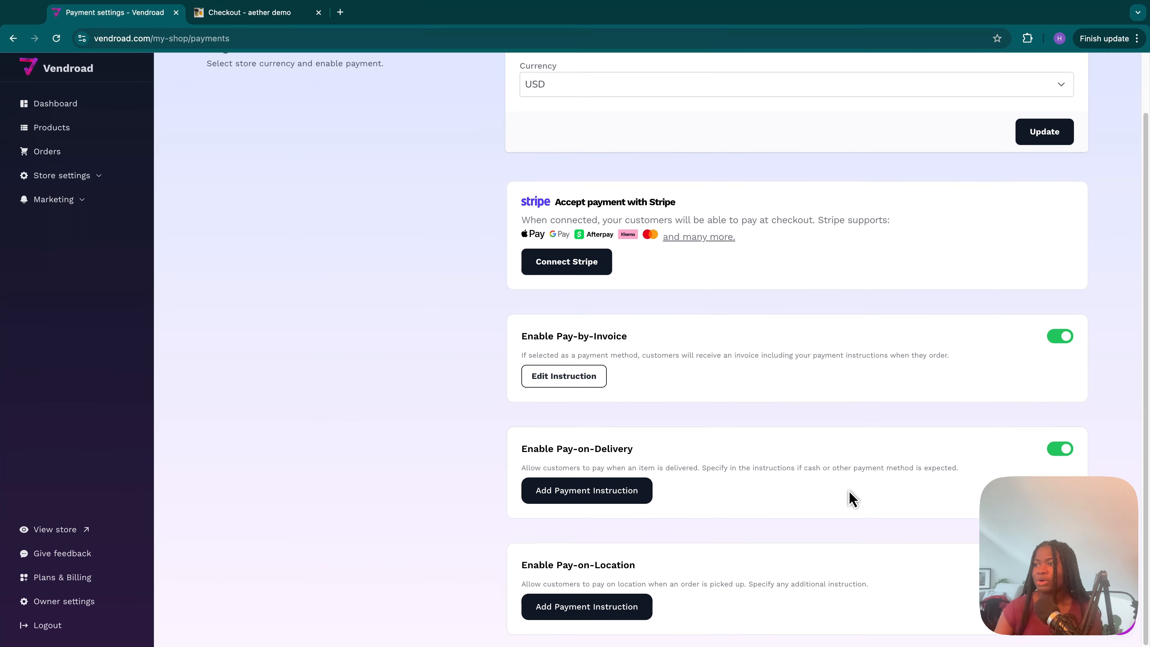
scroll(848, 496, up, 2)
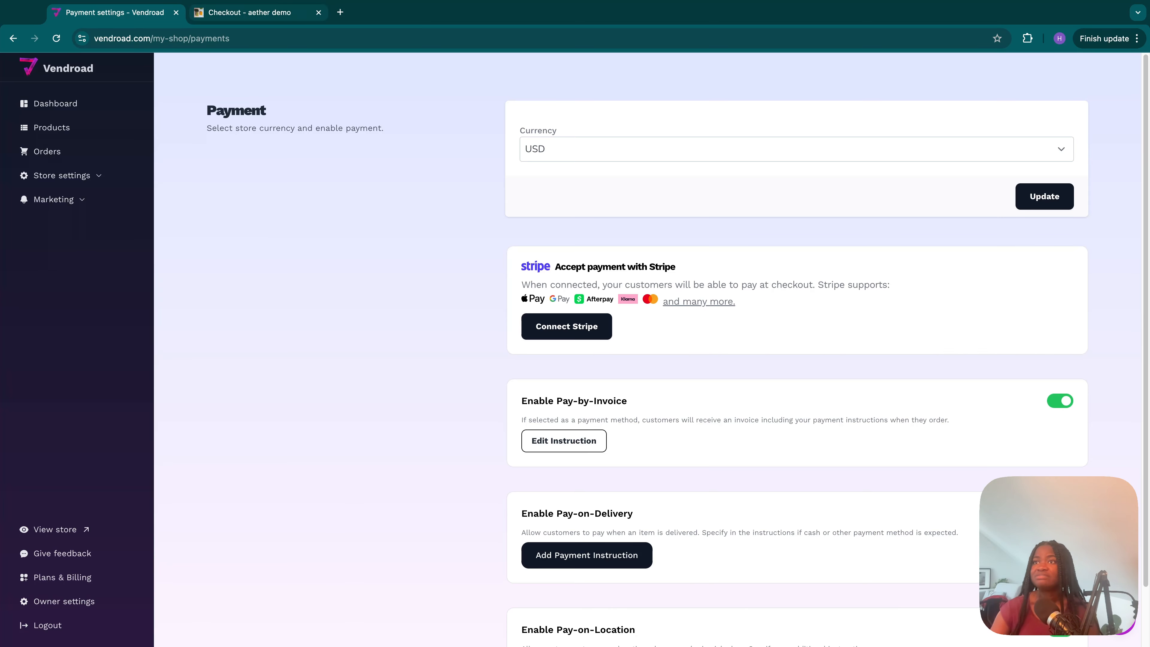
- Reload the aether demo checkout page and check its payment section by selecting Invoice Payment
click(230, 6)
scroll(101, 86, up, 3)
scroll(101, 89, down, 3)
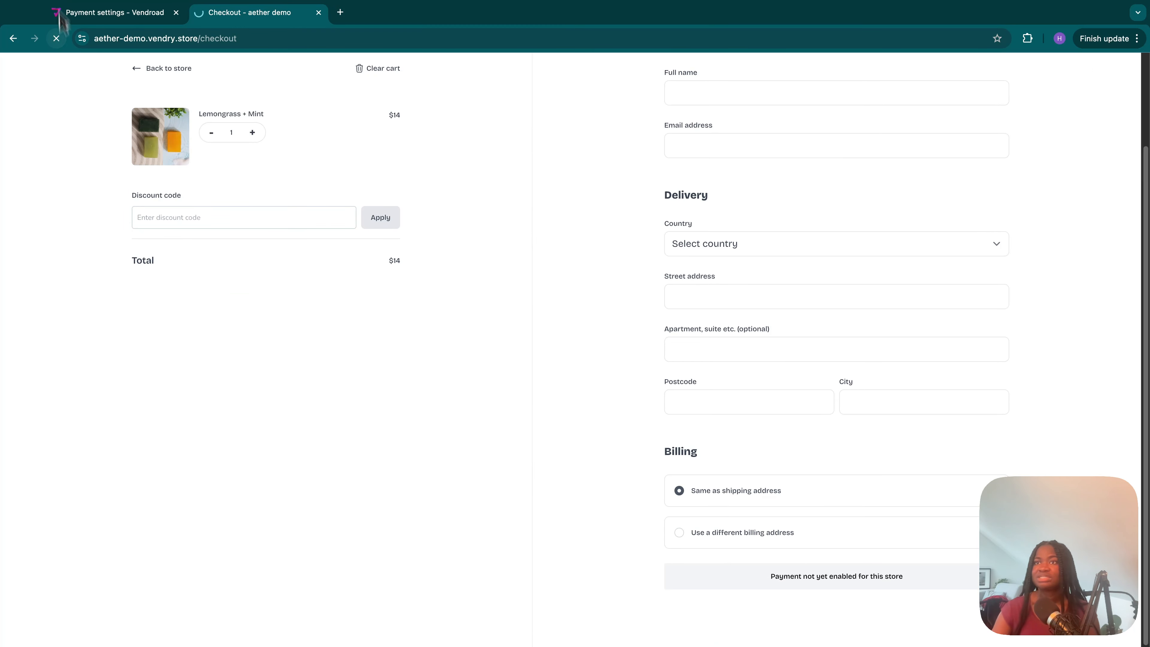
scroll(587, 329, down, 2)
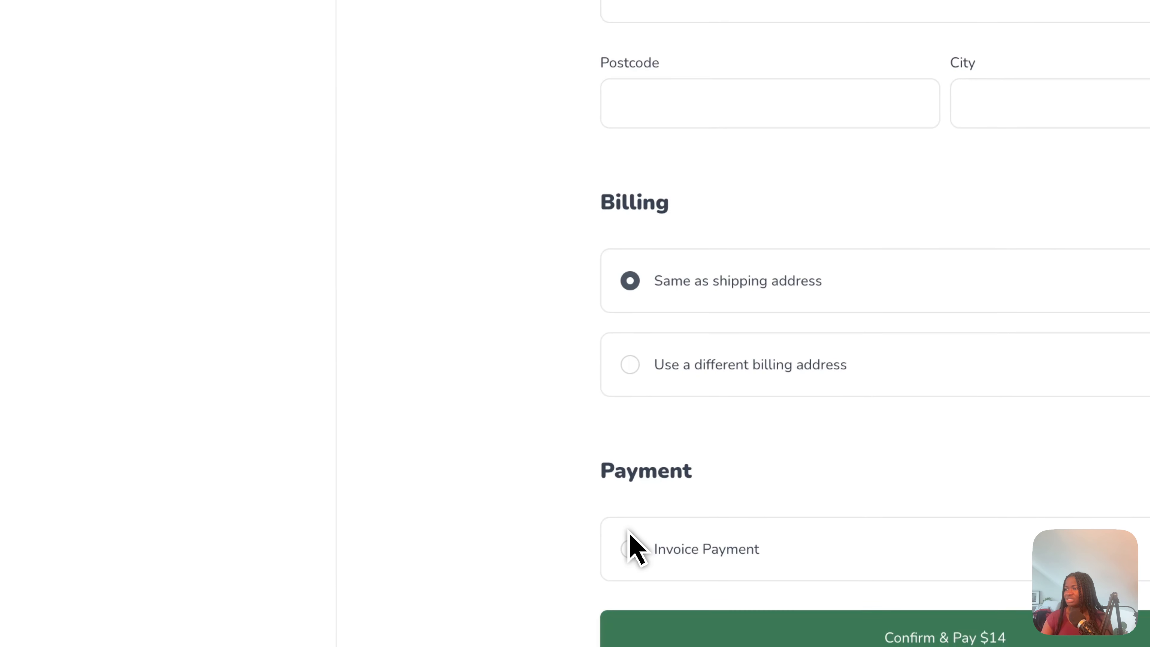
click(633, 554)
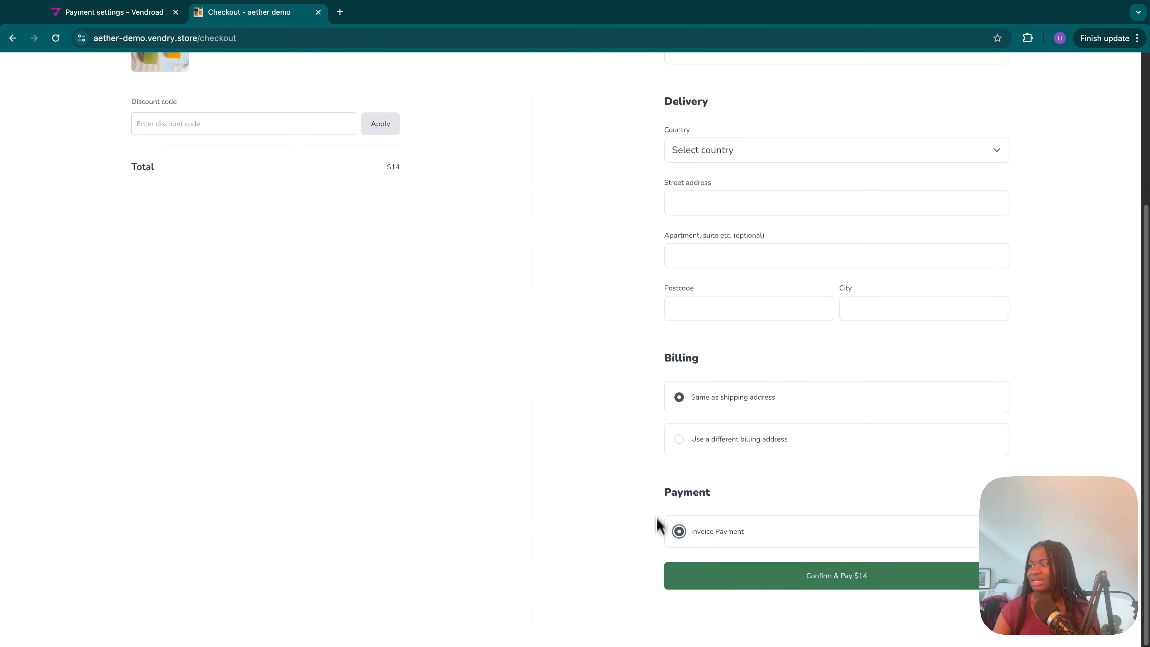
scroll(683, 363, up, 5)
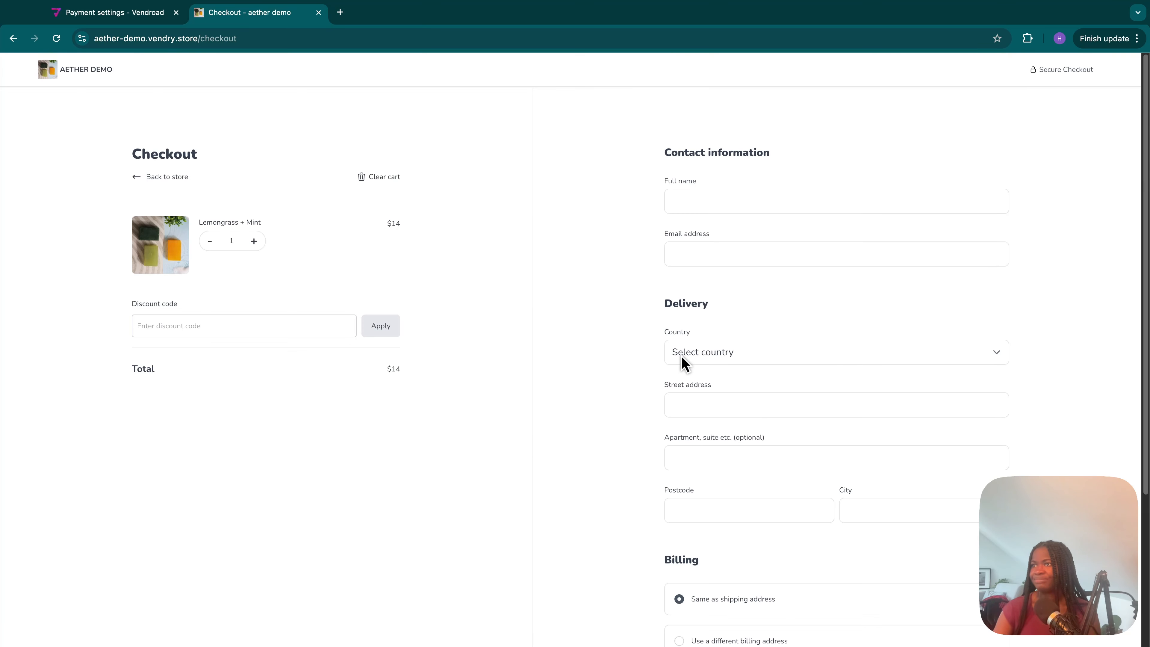
scroll(677, 369, down, 4)
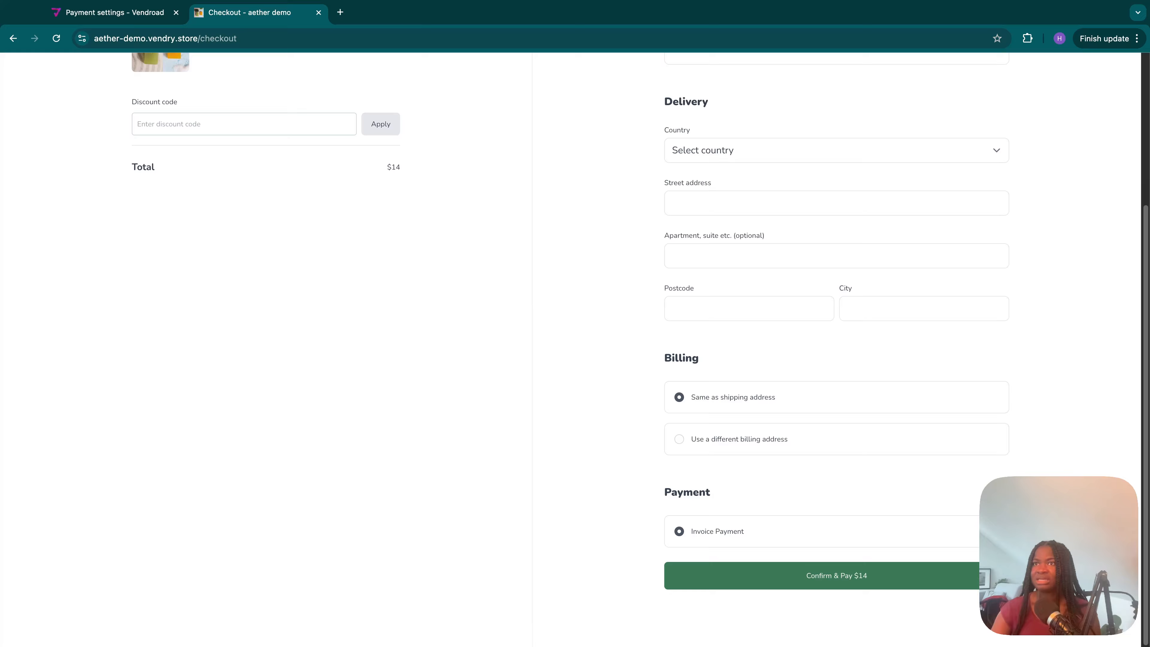
- Return to the store's payment settings and save "......." as the Pay-on-Delivery payment instruction
click(114, 12)
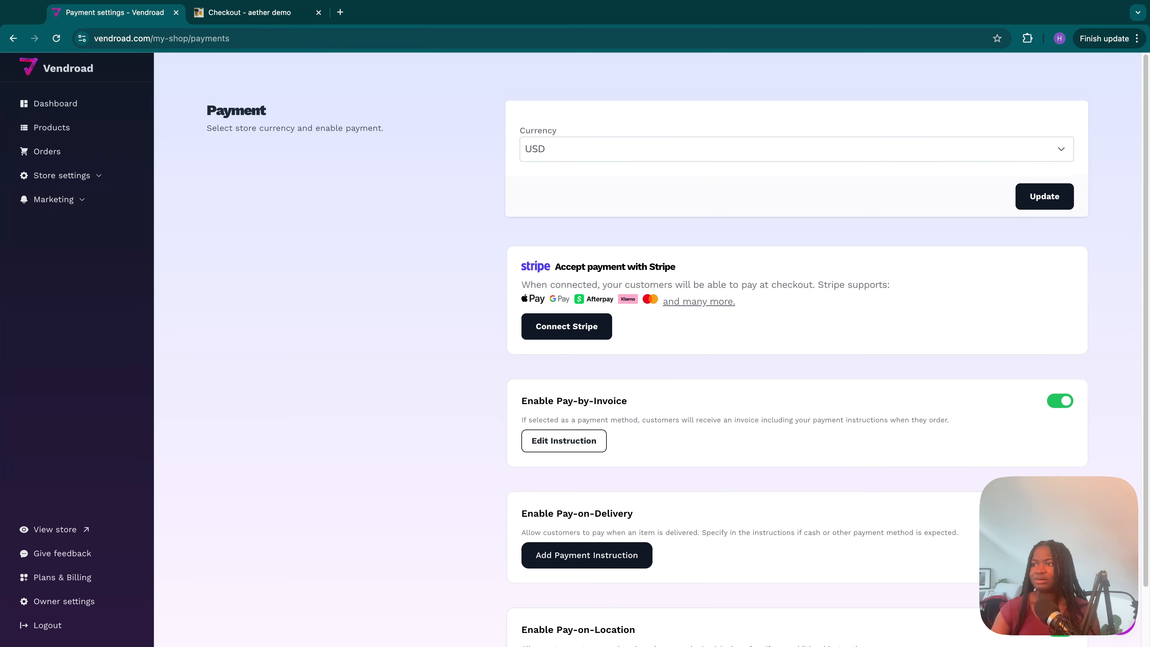
scroll(401, 425, down, 2)
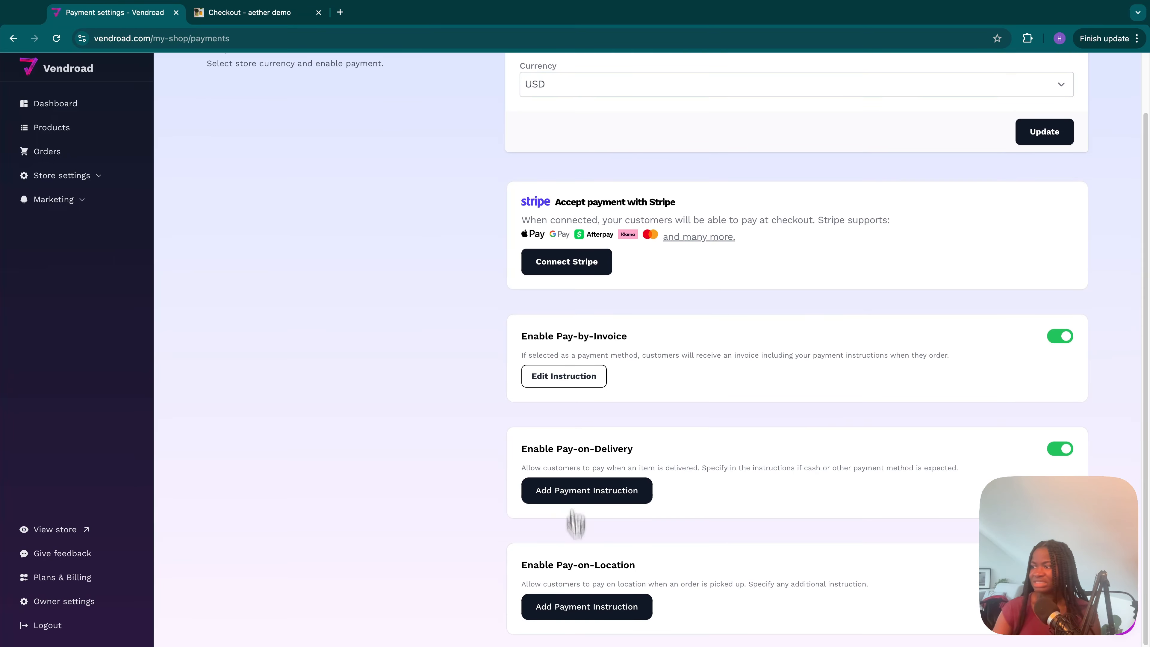
click(554, 481)
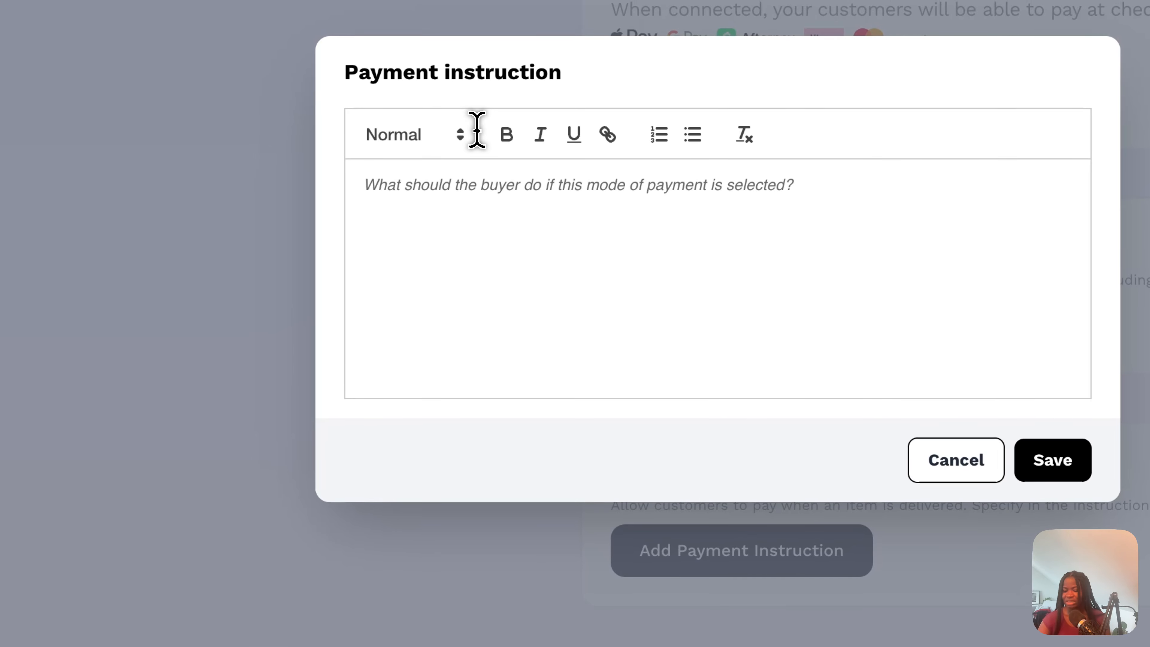
text(.......)
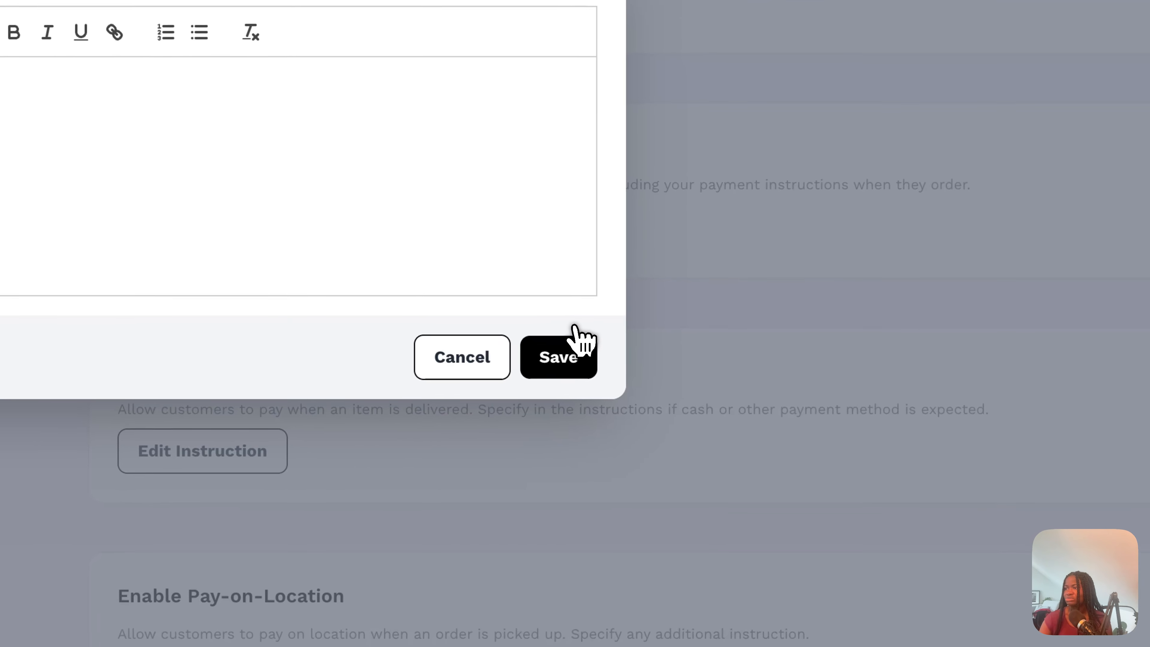
click(755, 440)
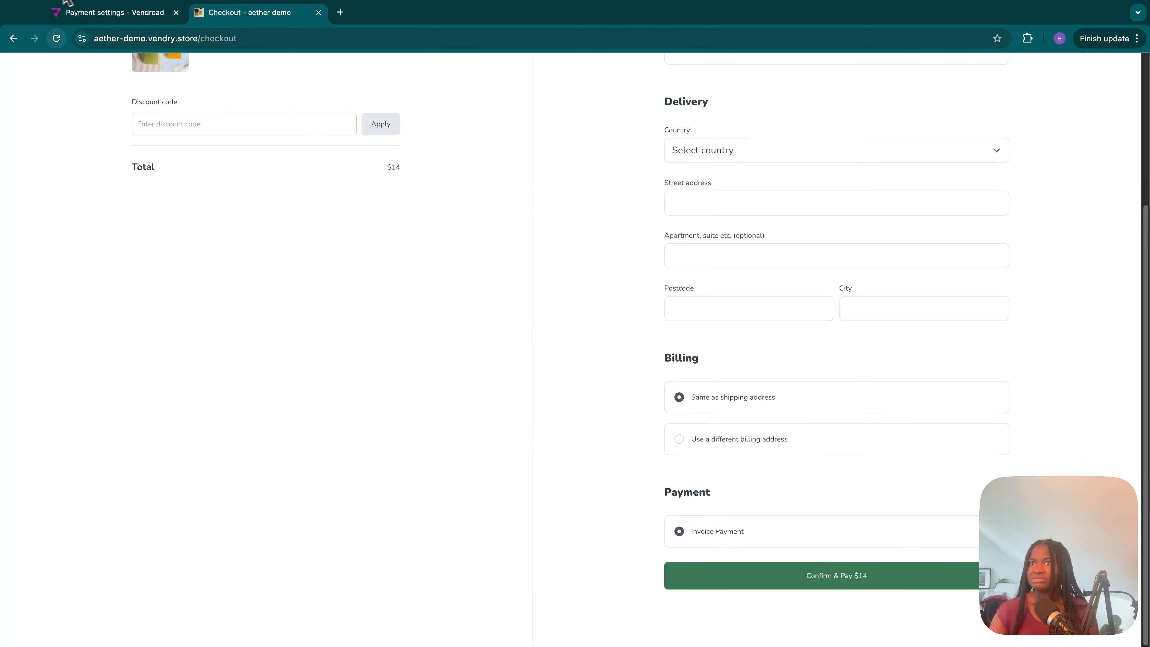
- Reload the aether demo checkout page and select Payment On Delivery as the payment method
click(56, 38)
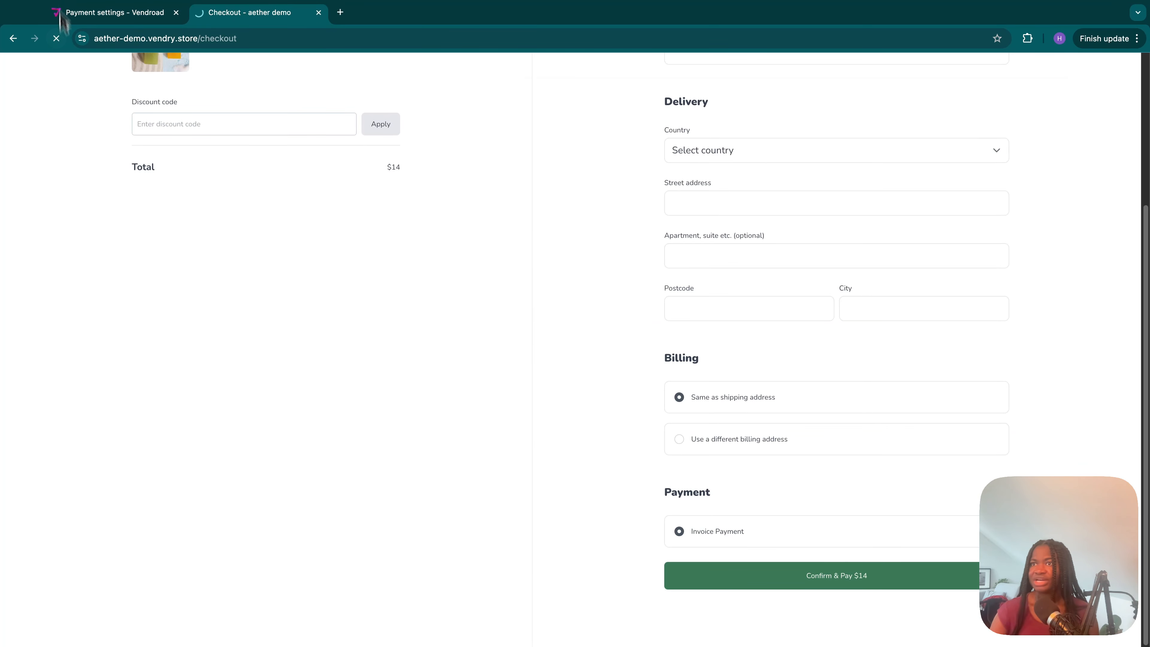
scroll(87, 144, down, 1)
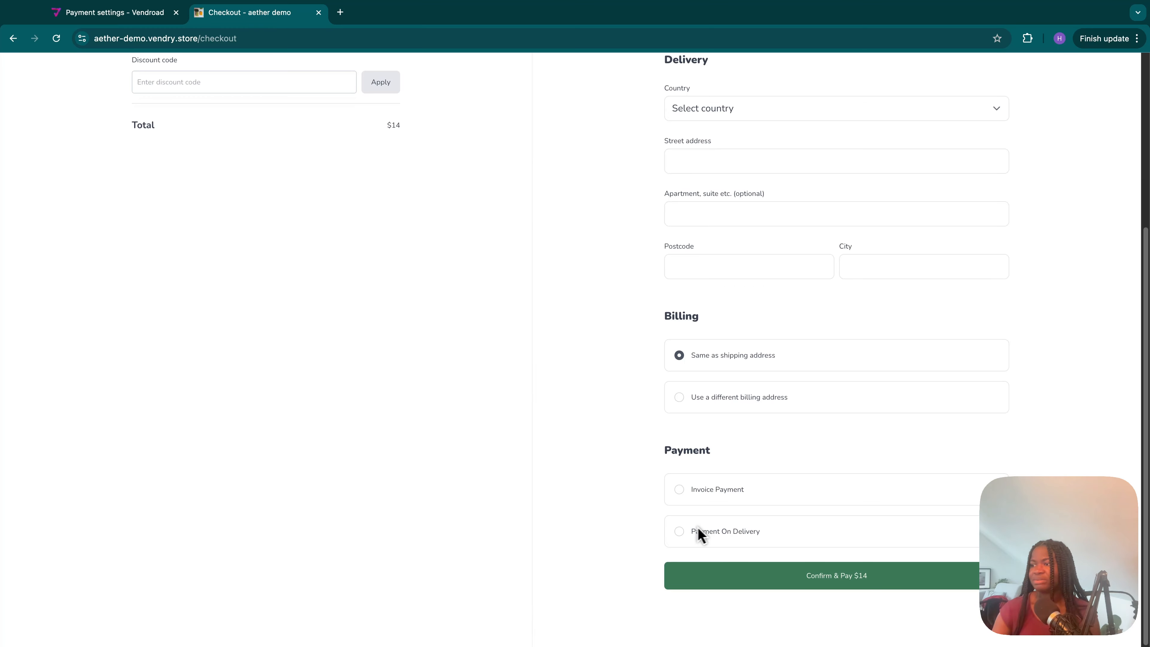
click(679, 531)
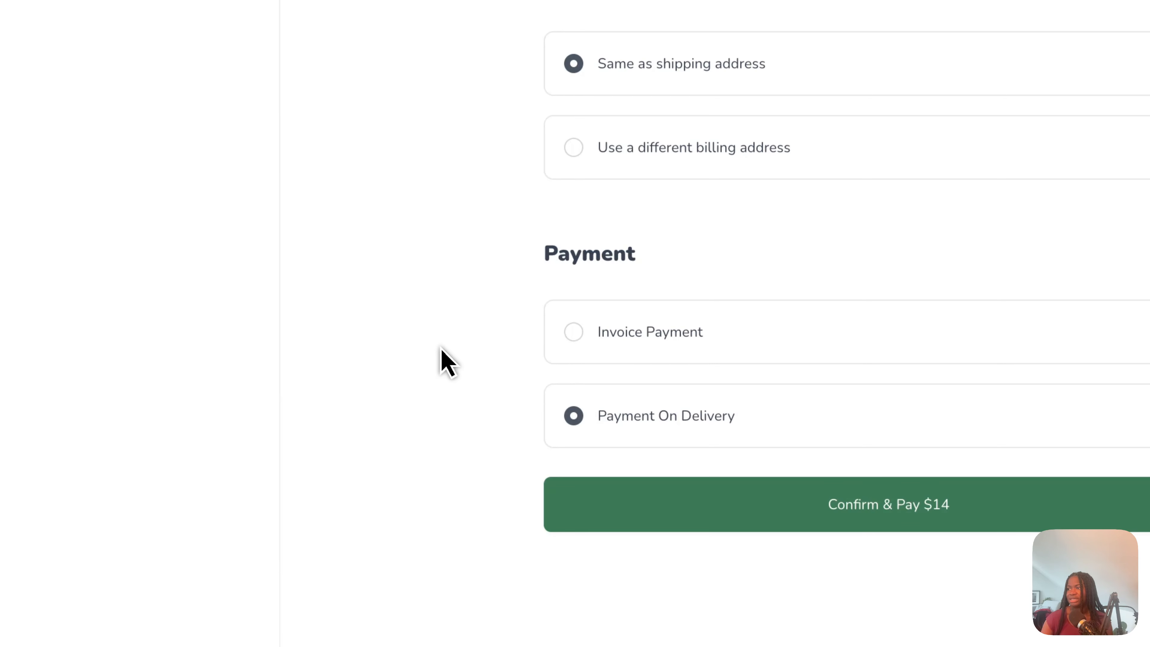
scroll(440, 348, up, 5)
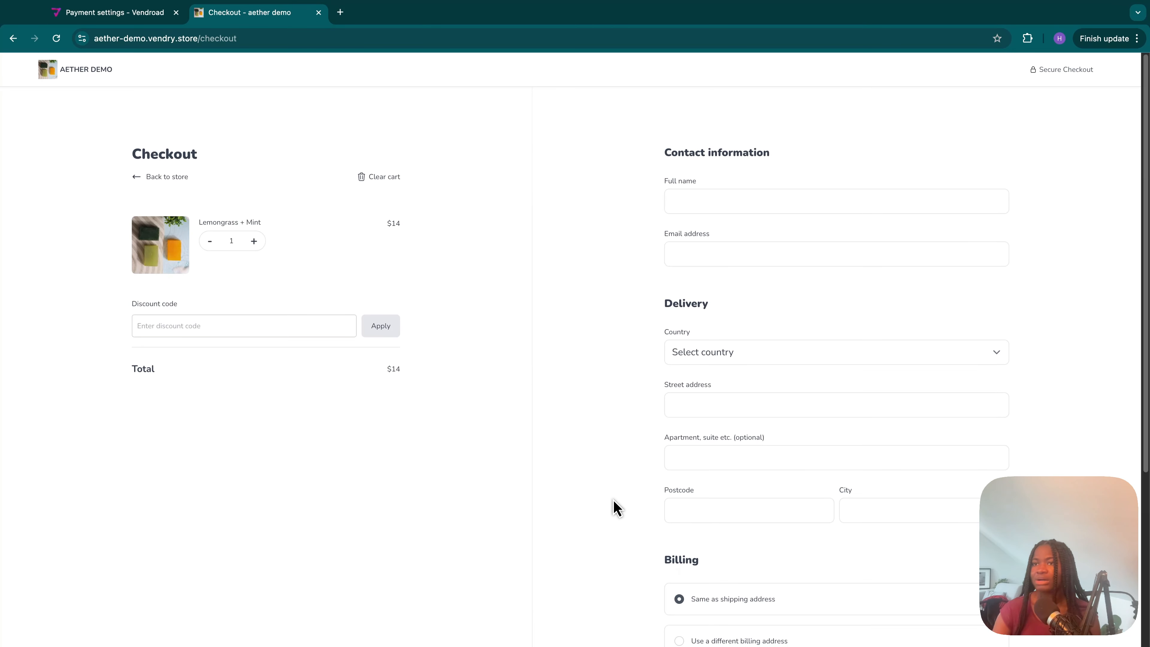
- Compare the enabled methods in the payment settings with the payment options on the checkout page
click(114, 13)
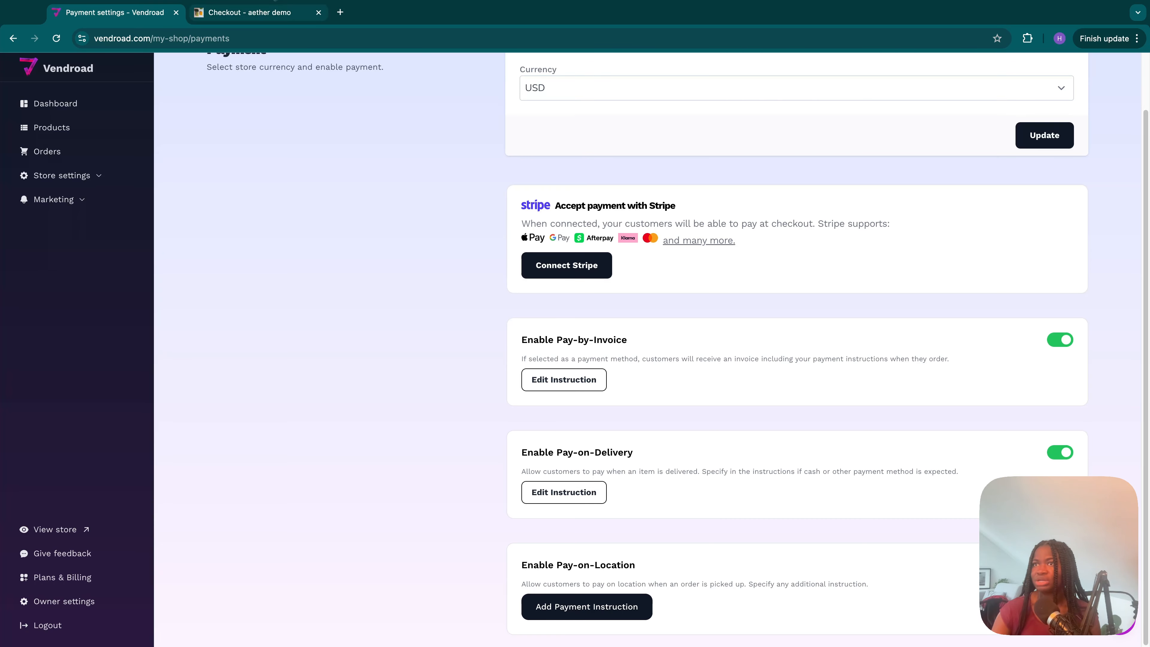
key(ctrl+Tab)
scroll(794, 458, down, 2)
scroll(731, 537, down, 3)
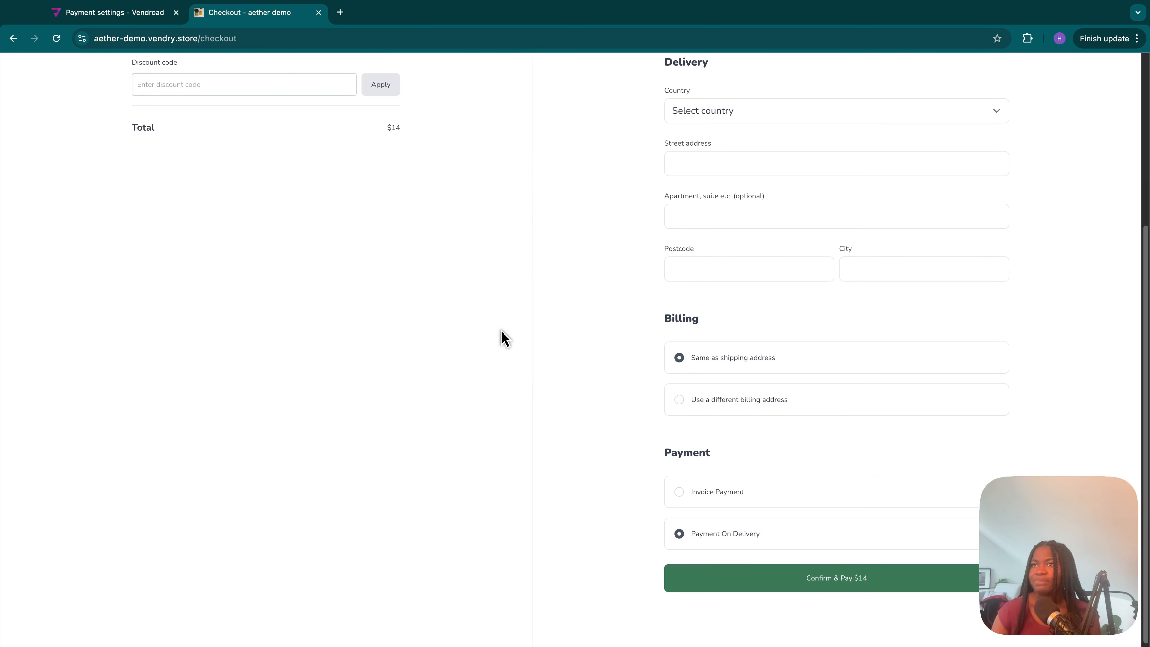
scroll(504, 338, up, 5)
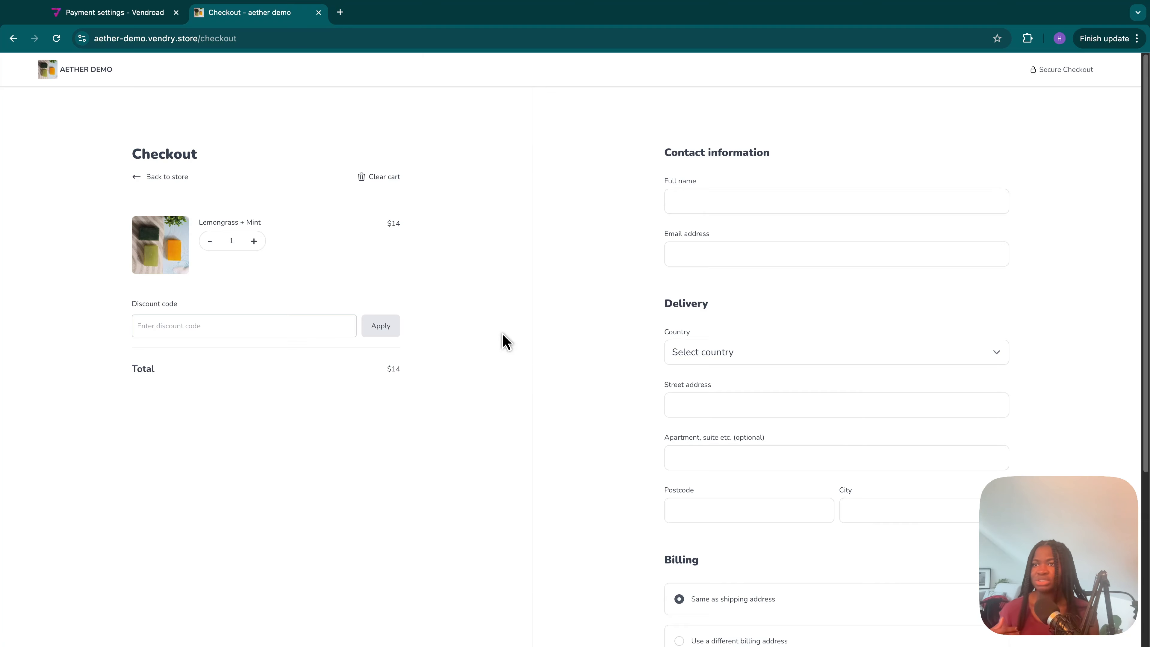